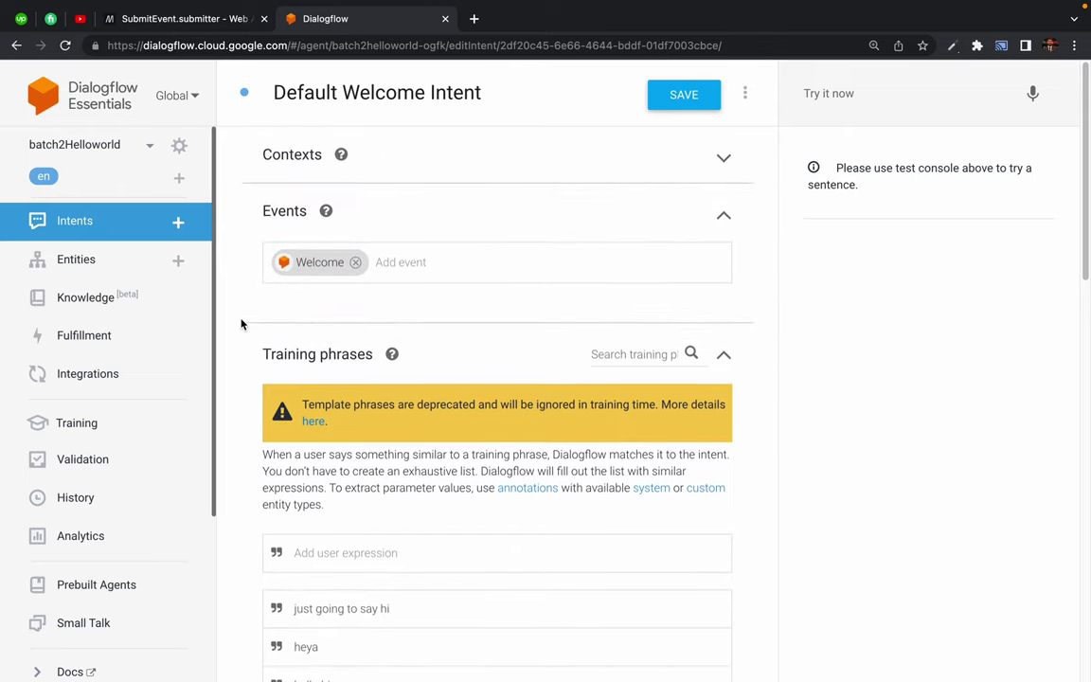
Open the newOrder intent from the intents list and examine its annotated training phrases.
click(72, 229)
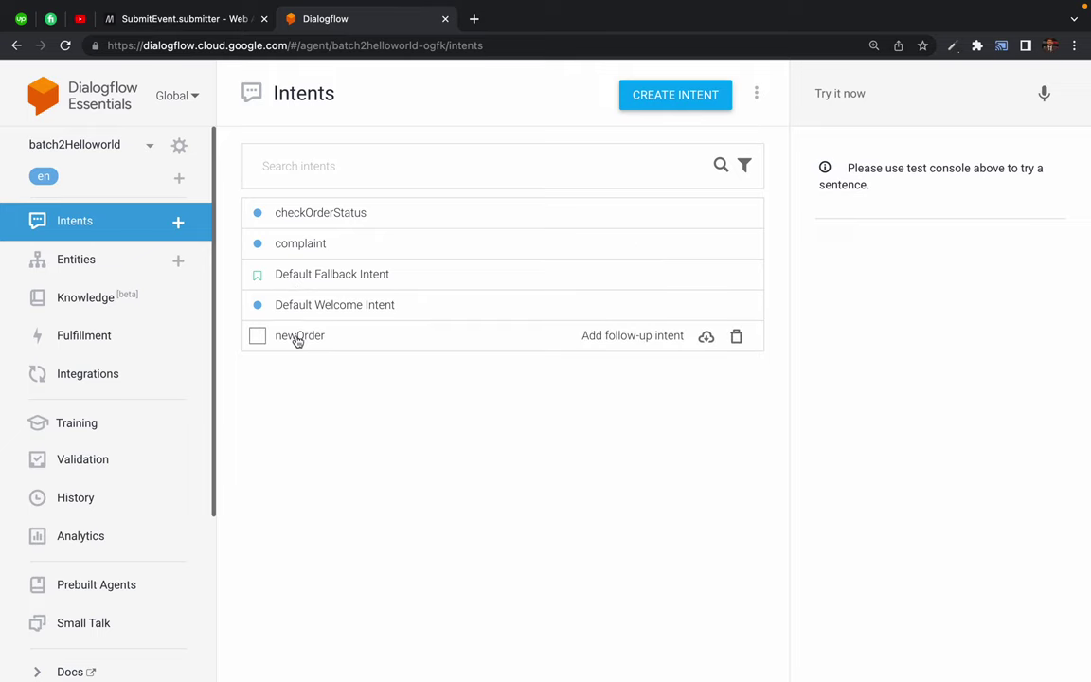
click(298, 337)
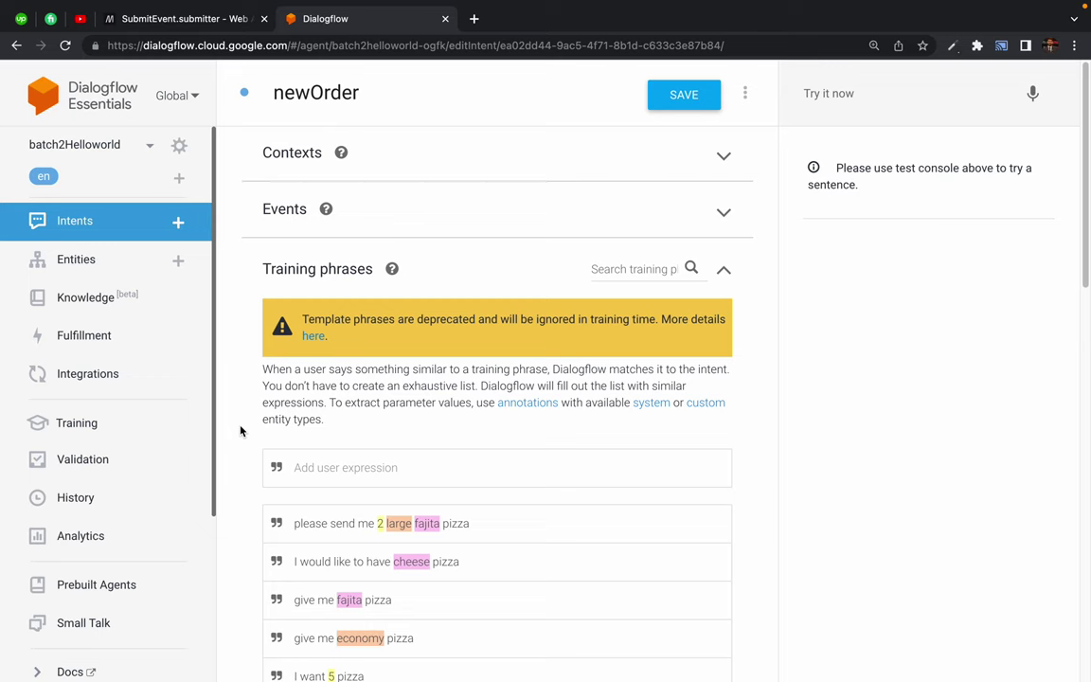
scroll(242, 492, down, 2)
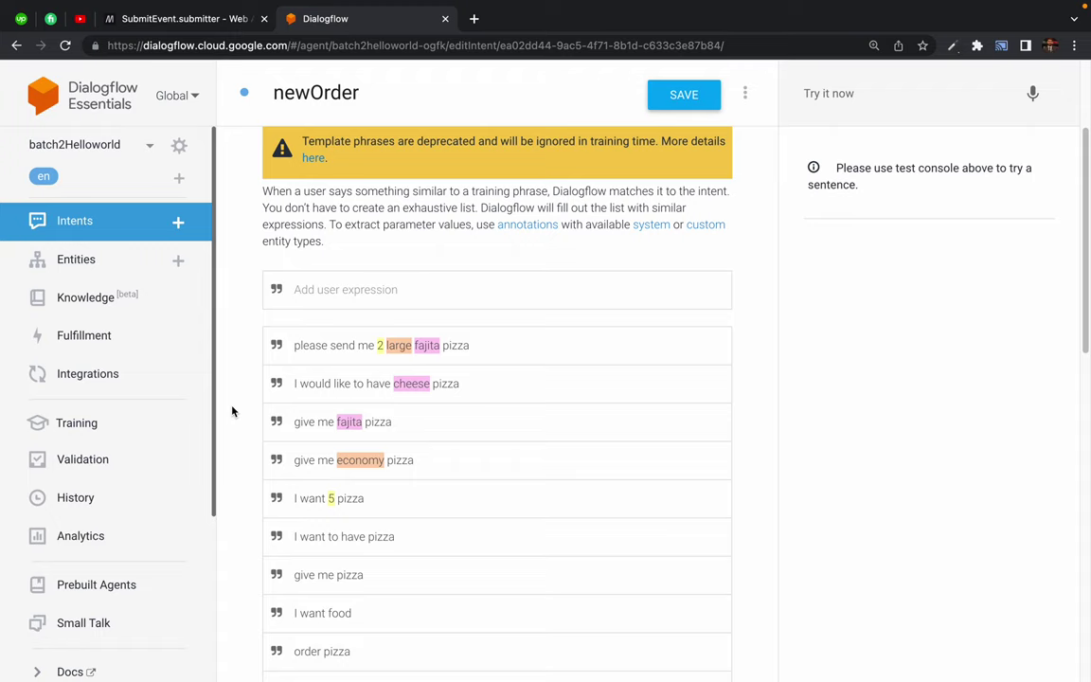
drag(243, 311, 733, 611)
click(779, 553)
scroll(235, 494, down, 2)
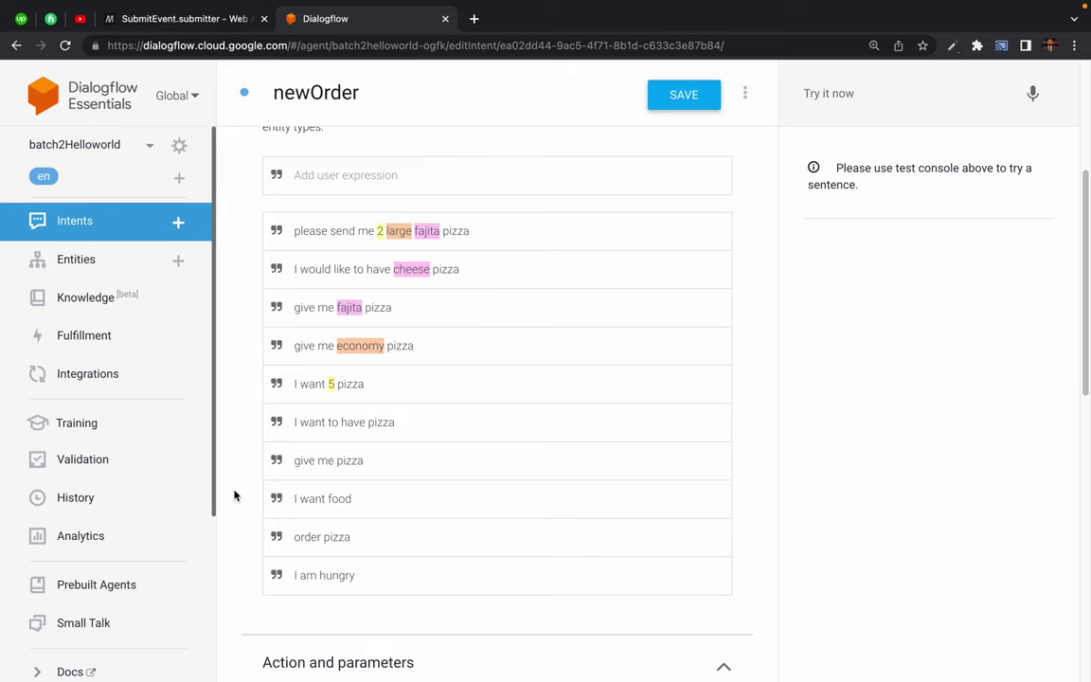
scroll(235, 494, down, 1)
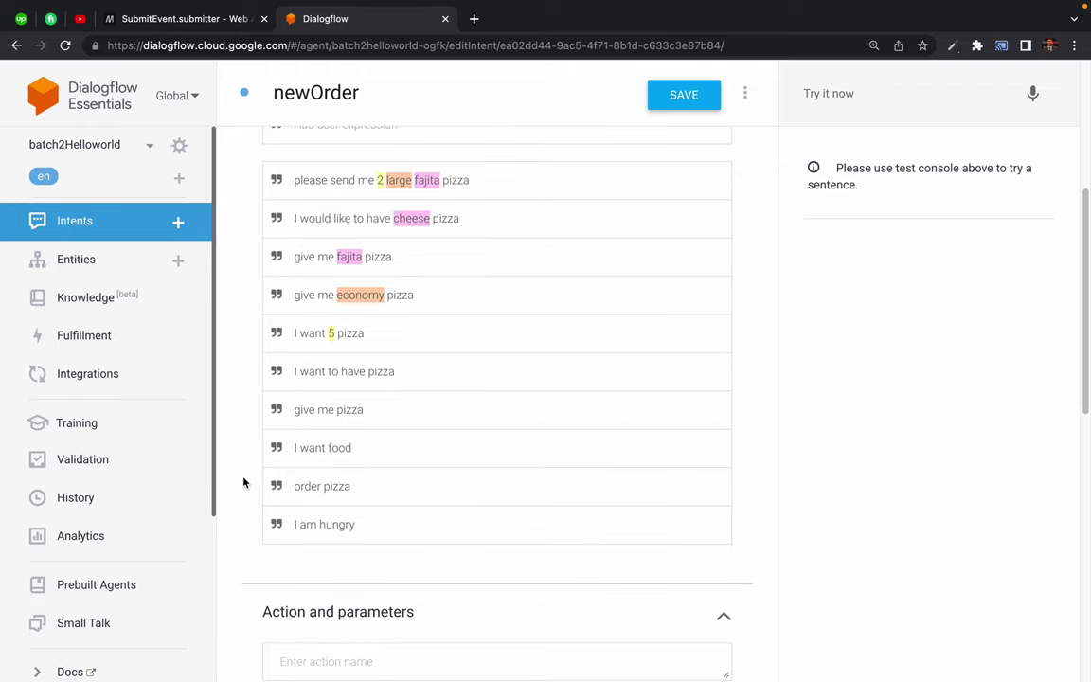
scroll(243, 483, up, 2)
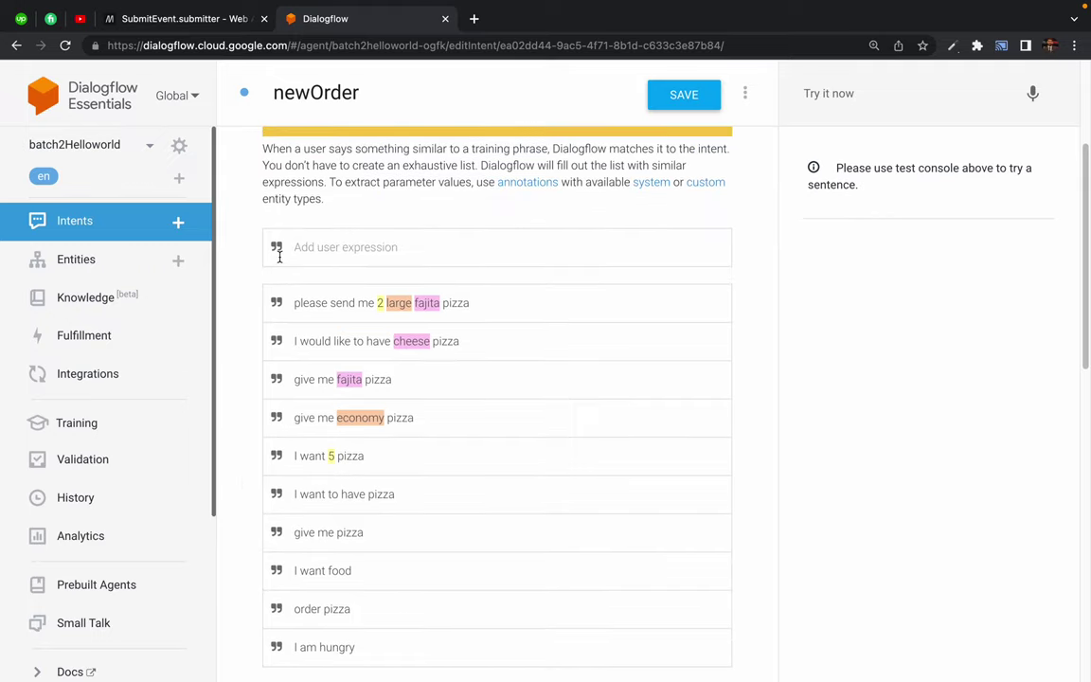
scroll(228, 285, up, 3)
Review the newOrder intent's required parameters and its default text response.
scroll(229, 285, down, 8)
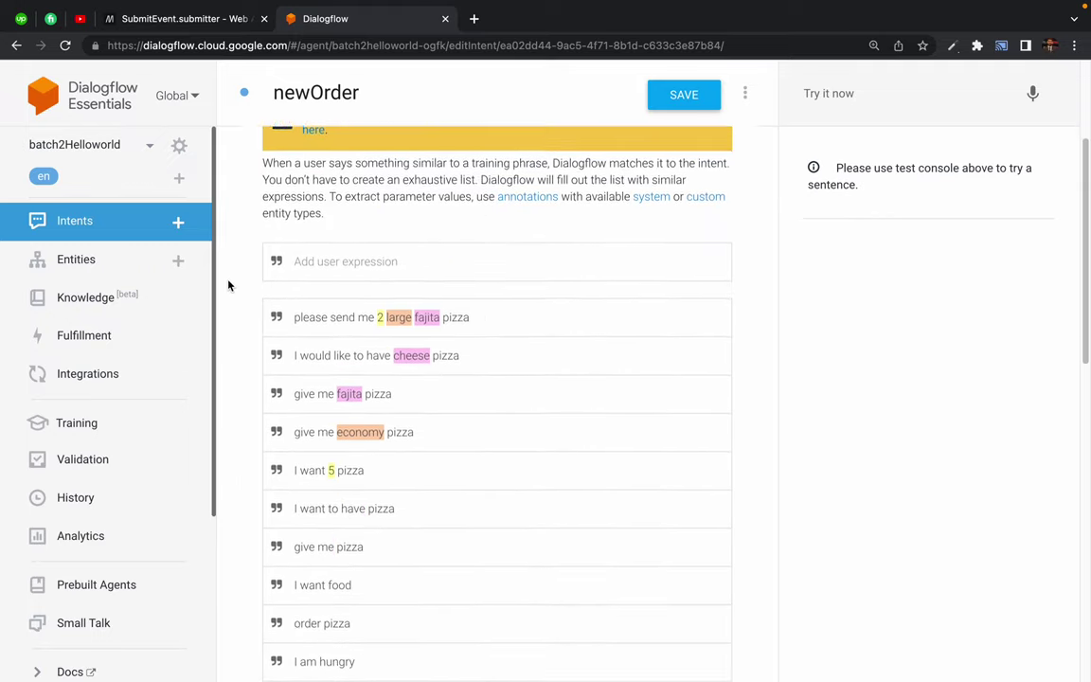
scroll(228, 285, down, 2)
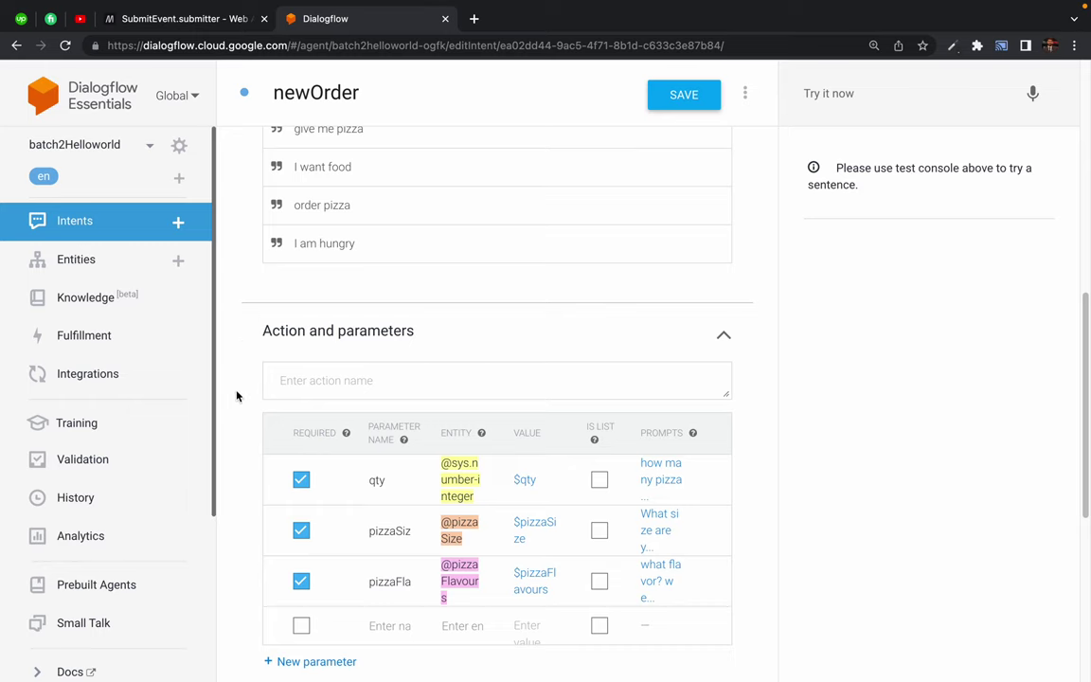
scroll(235, 379, down, 3)
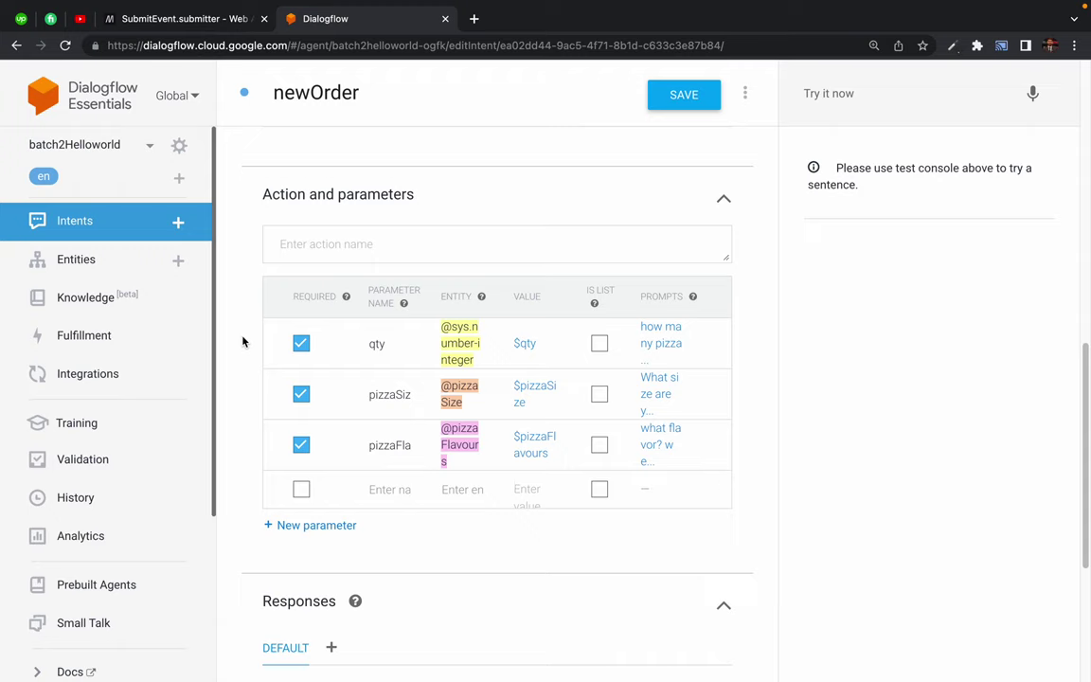
scroll(235, 448, down, 5)
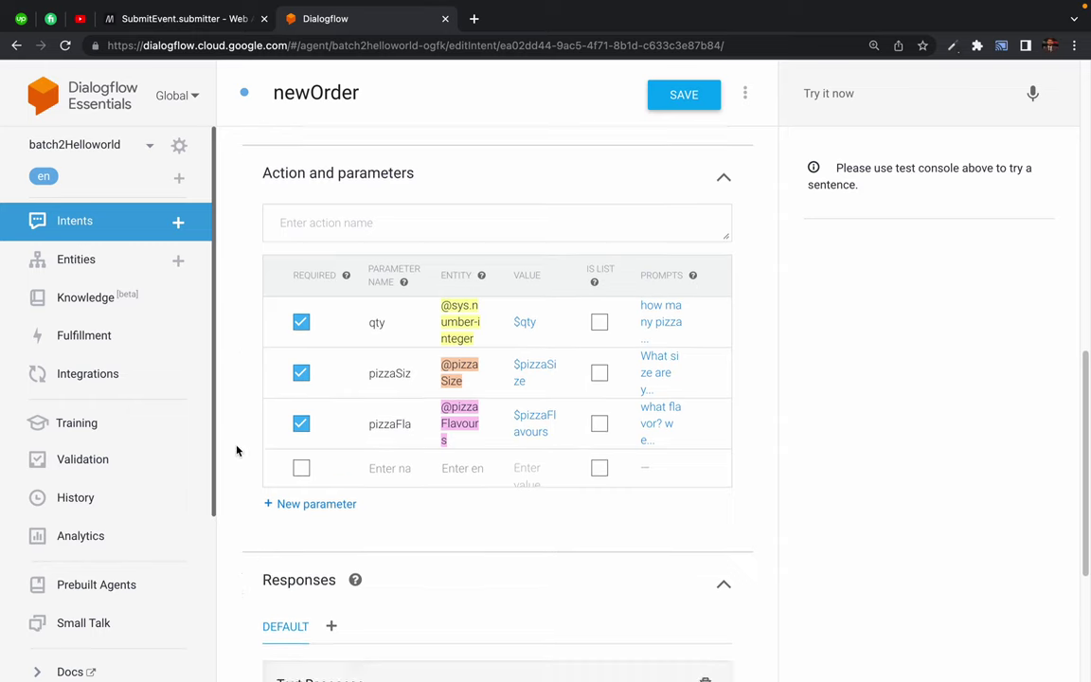
click(312, 487)
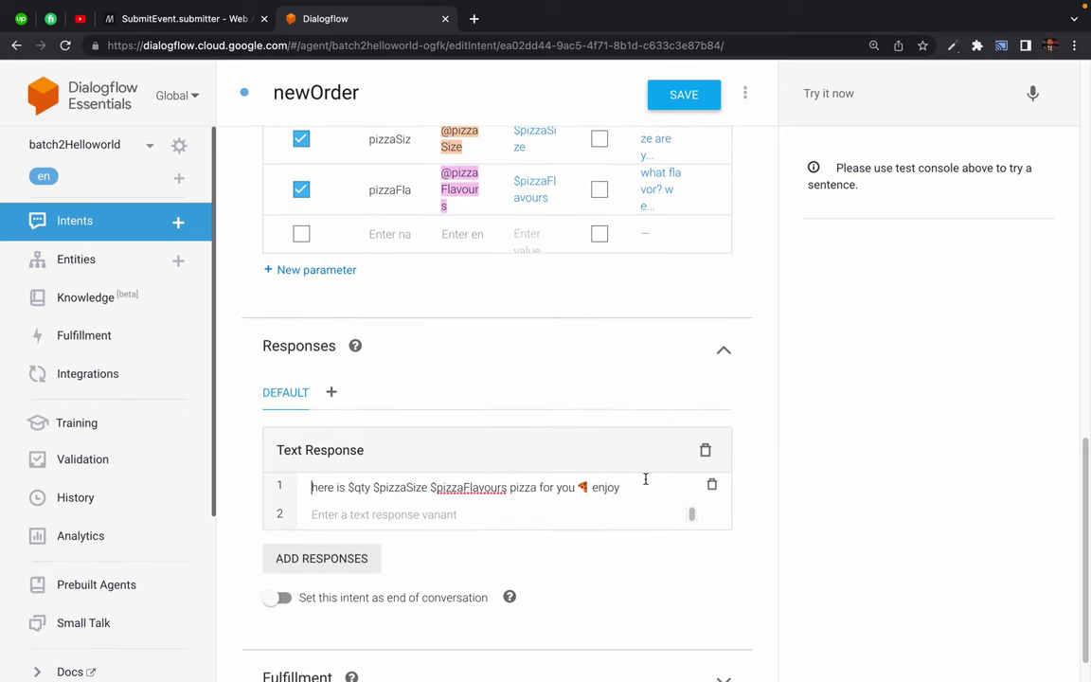
Inspect the prompt variants defined for the qty parameter and close the prompts dialog.
scroll(767, 392, up, 4)
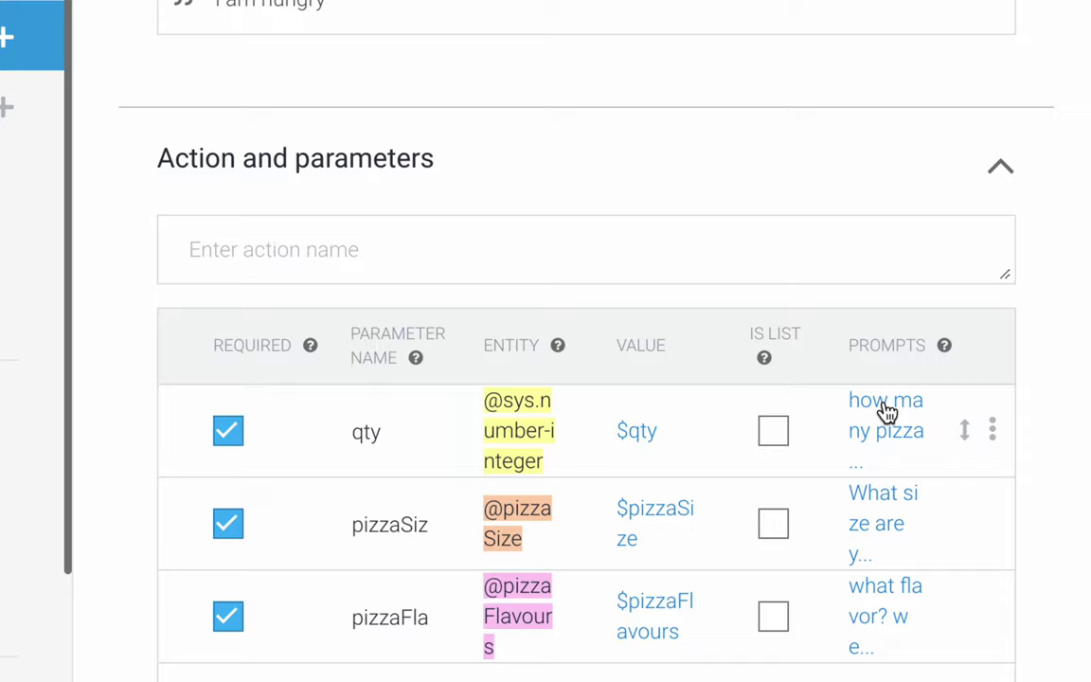
click(886, 409)
drag(166, 347, 391, 346)
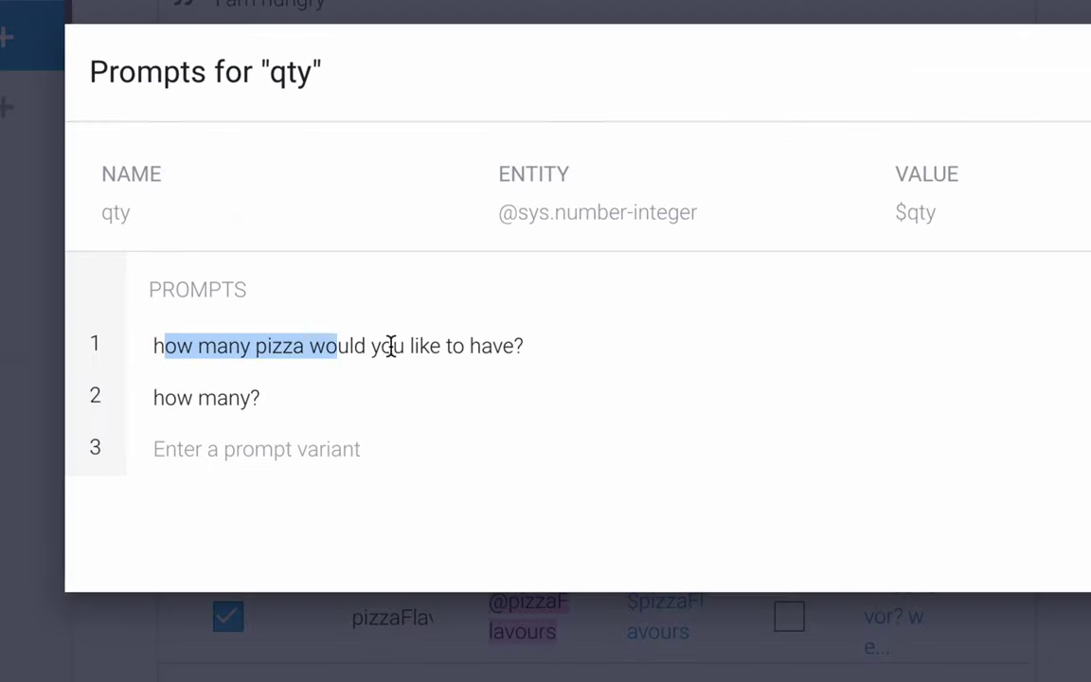
click(593, 343)
drag(164, 397, 285, 396)
click(285, 397)
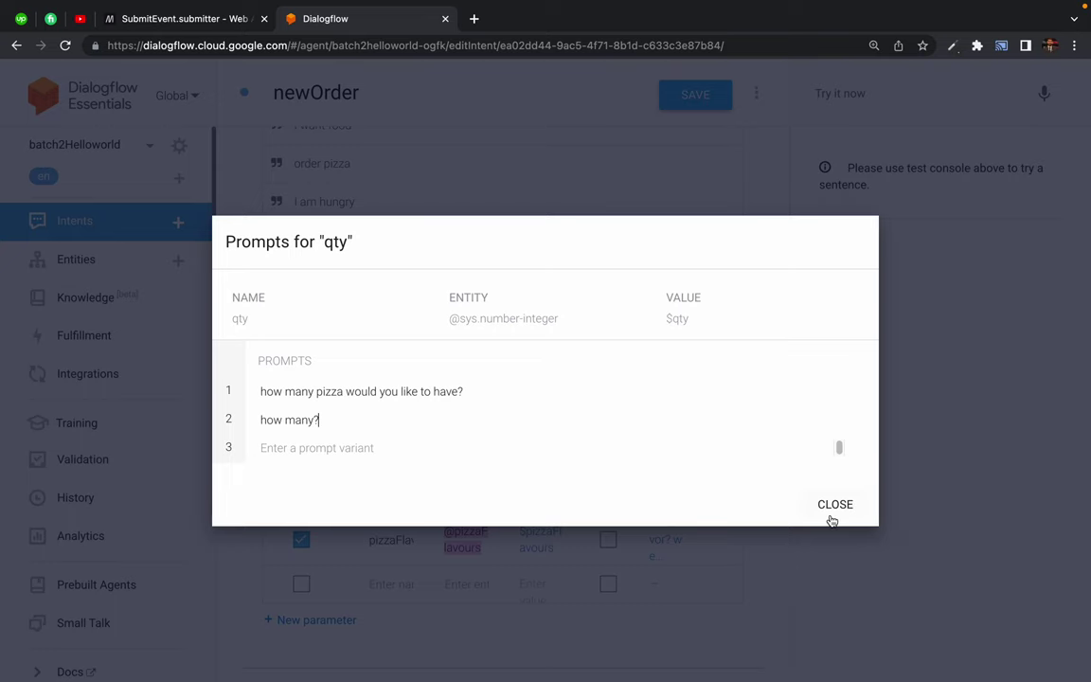
click(832, 517)
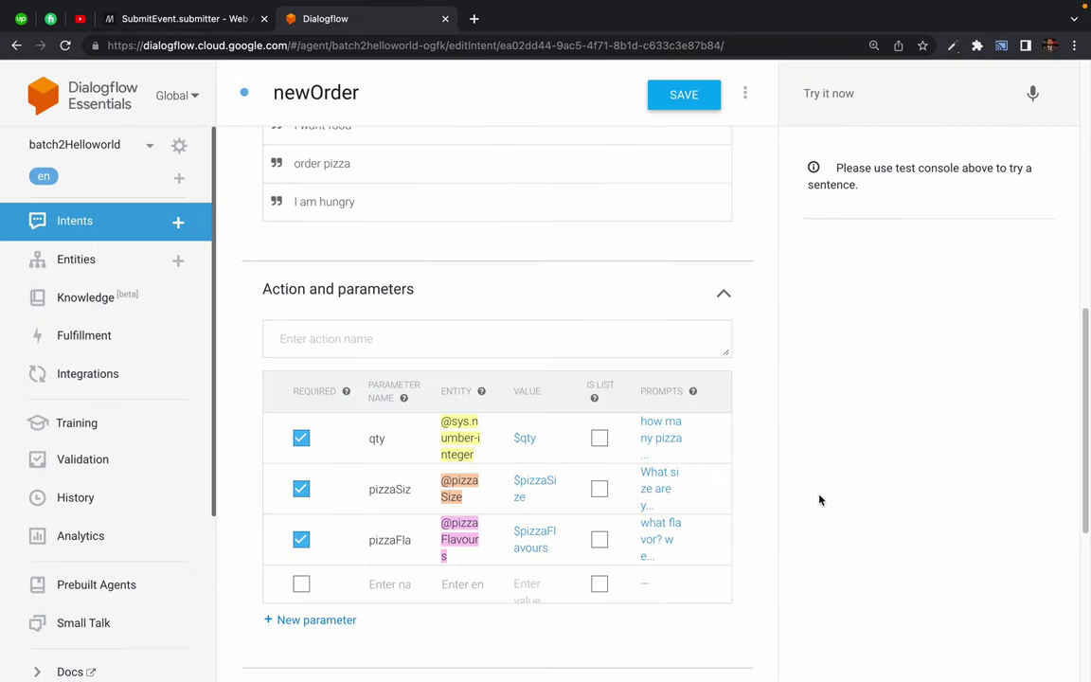
Open the custom pizzaSize entity, review its size values and synonyms, and go back to the entities list.
scroll(820, 500, down, 1)
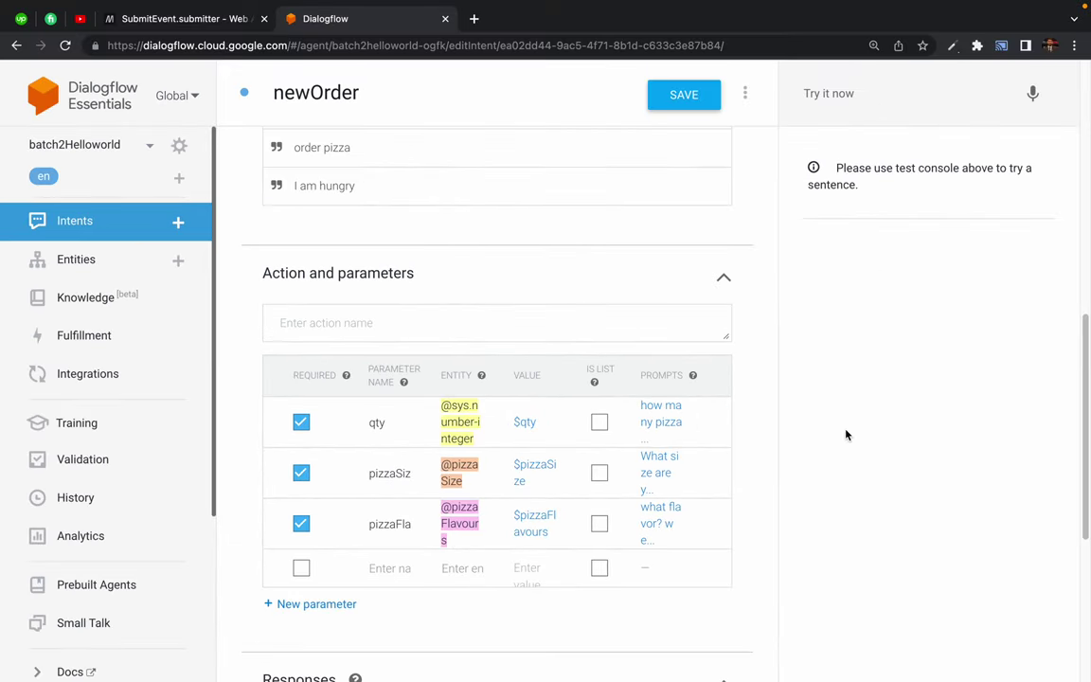
key(ctrl+minus)
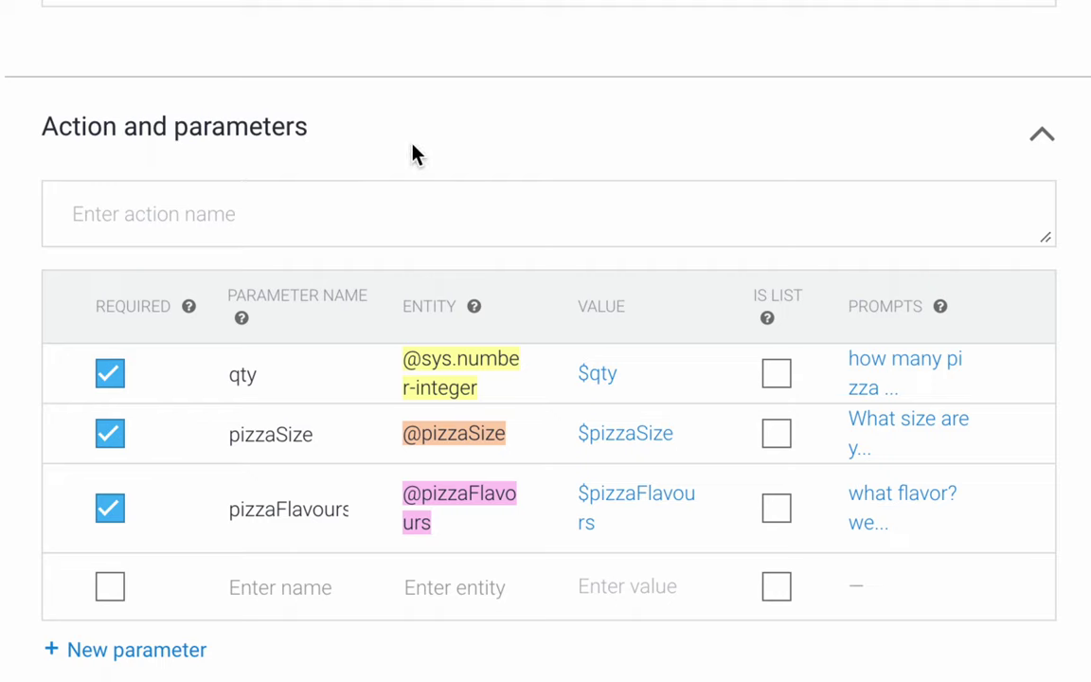
scroll(440, 373, down, 2)
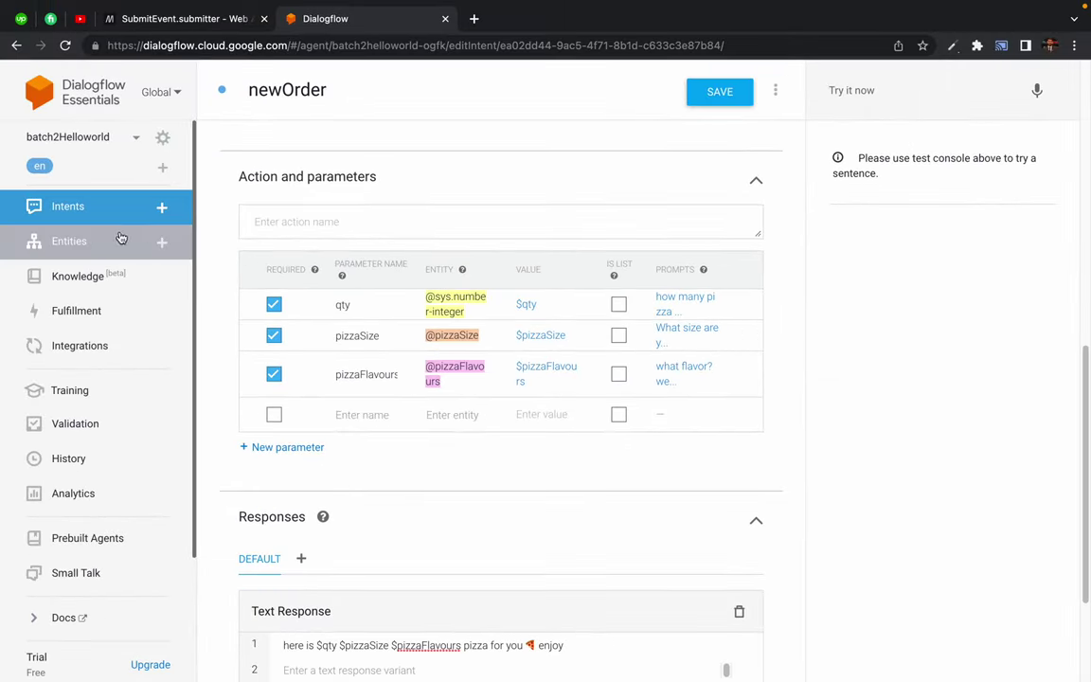
click(59, 244)
click(668, 144)
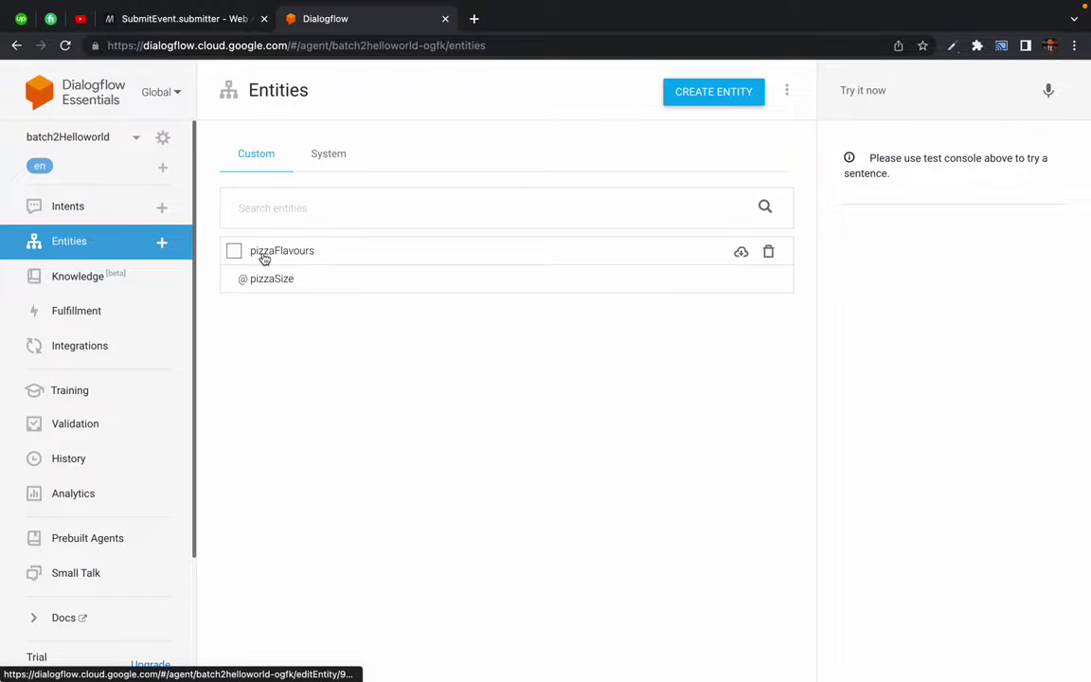
click(268, 279)
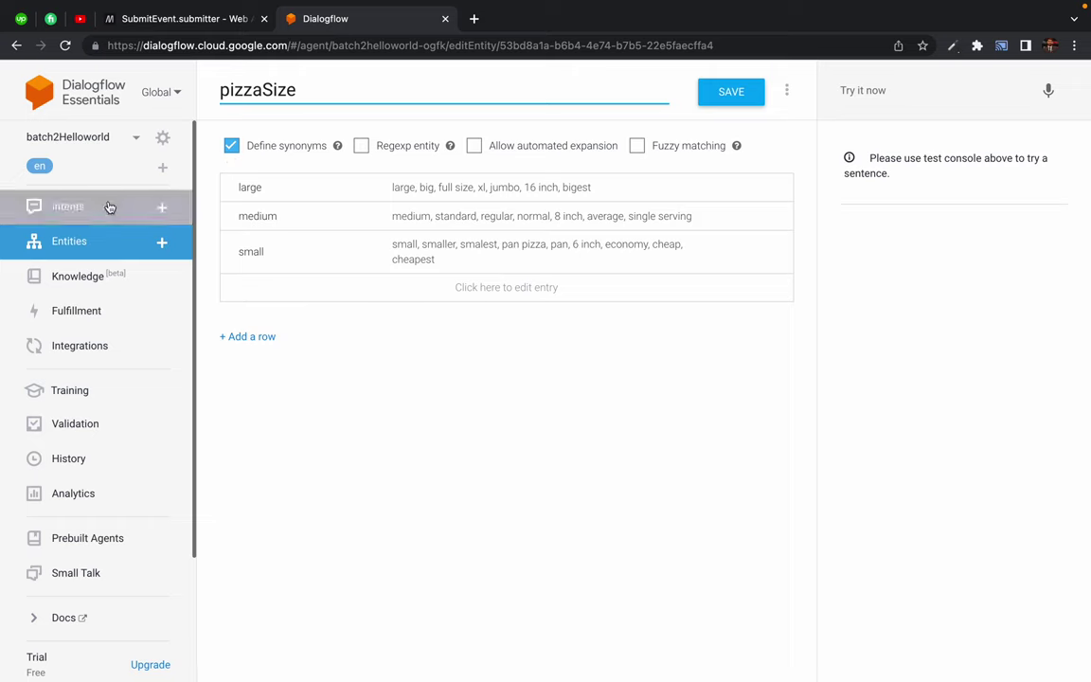
click(80, 243)
Return to the newOrder intent and bring up its action and parameters table.
click(16, 45)
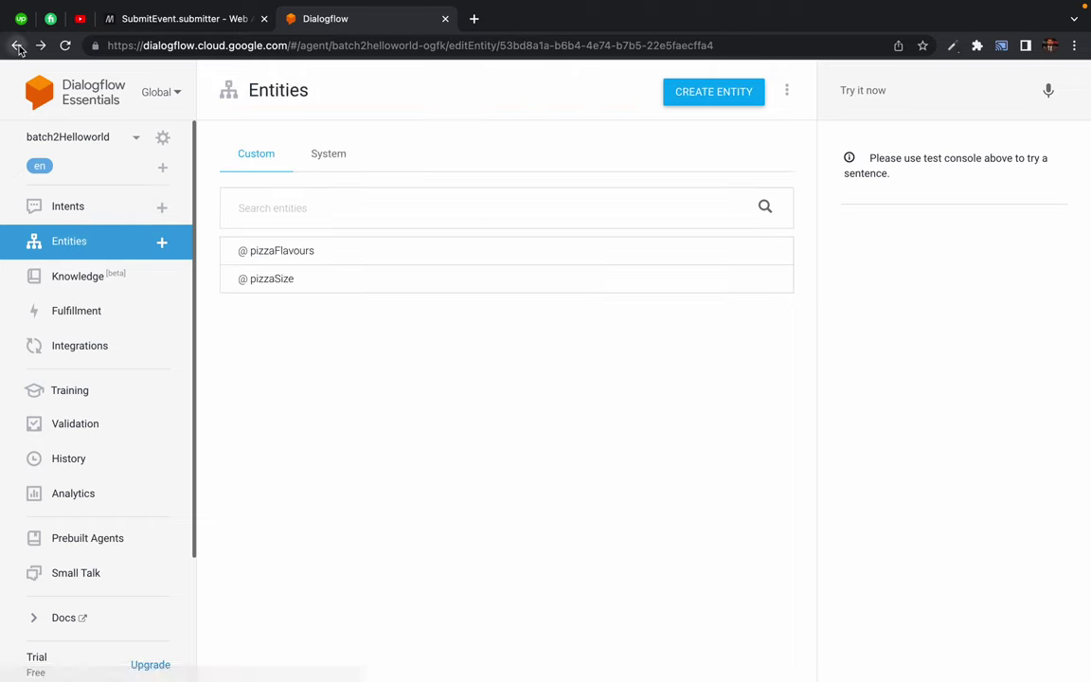
click(17, 47)
click(17, 46)
click(17, 45)
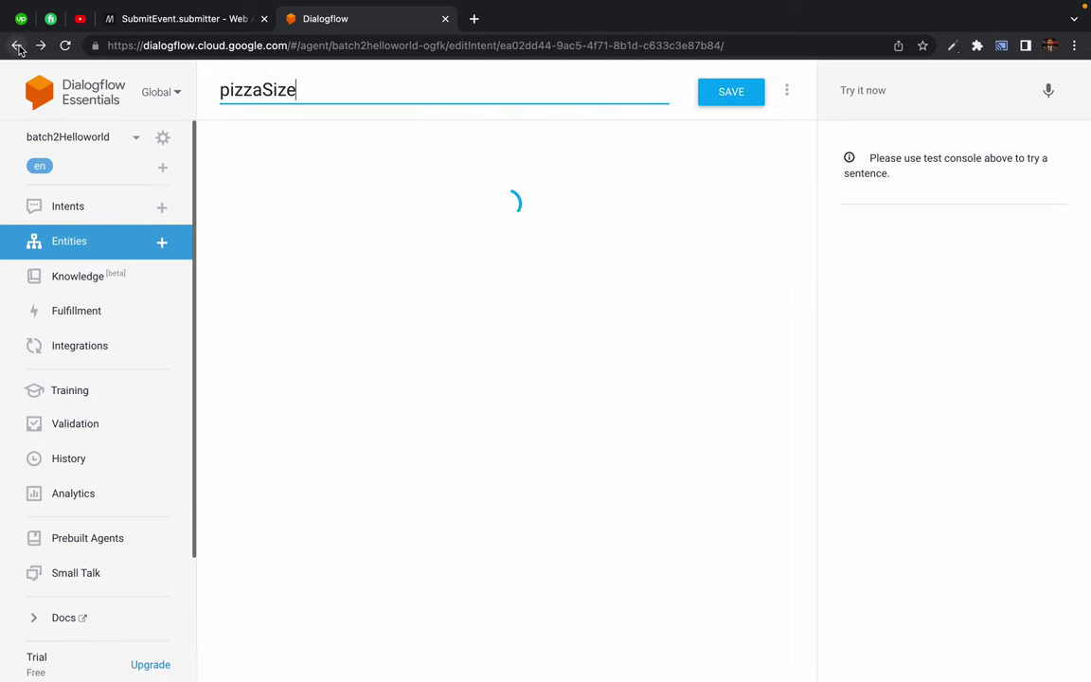
scroll(463, 524, down, 6)
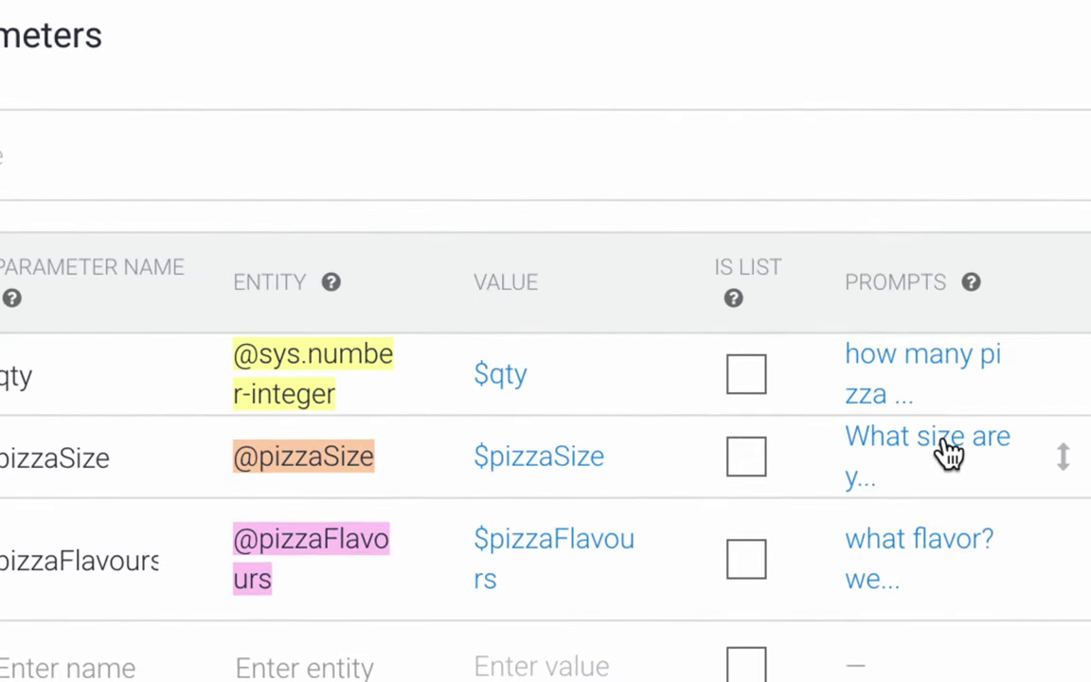
Inspect the prompt variants defined for the pizzaSize parameter and close the prompts dialog.
click(947, 452)
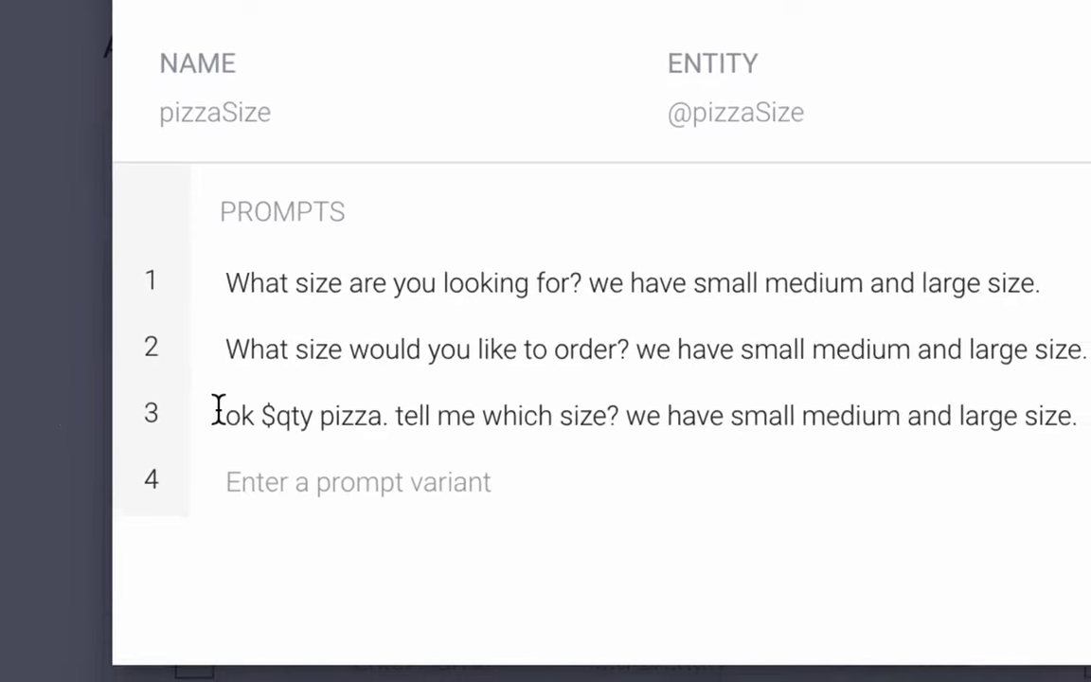
drag(264, 283, 420, 544)
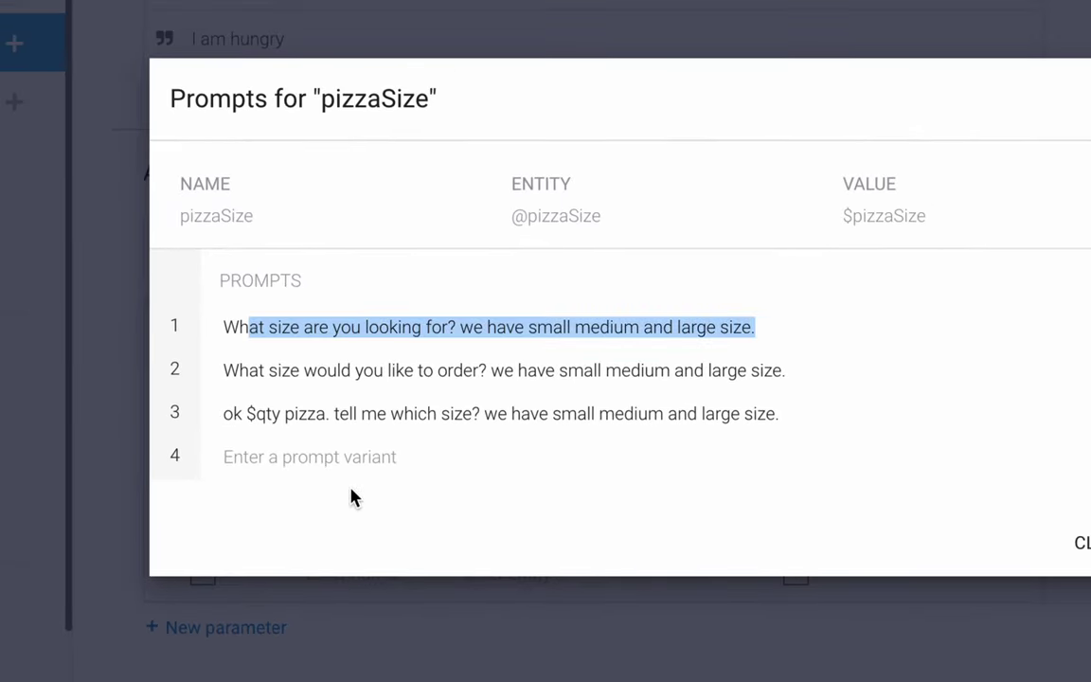
click(333, 370)
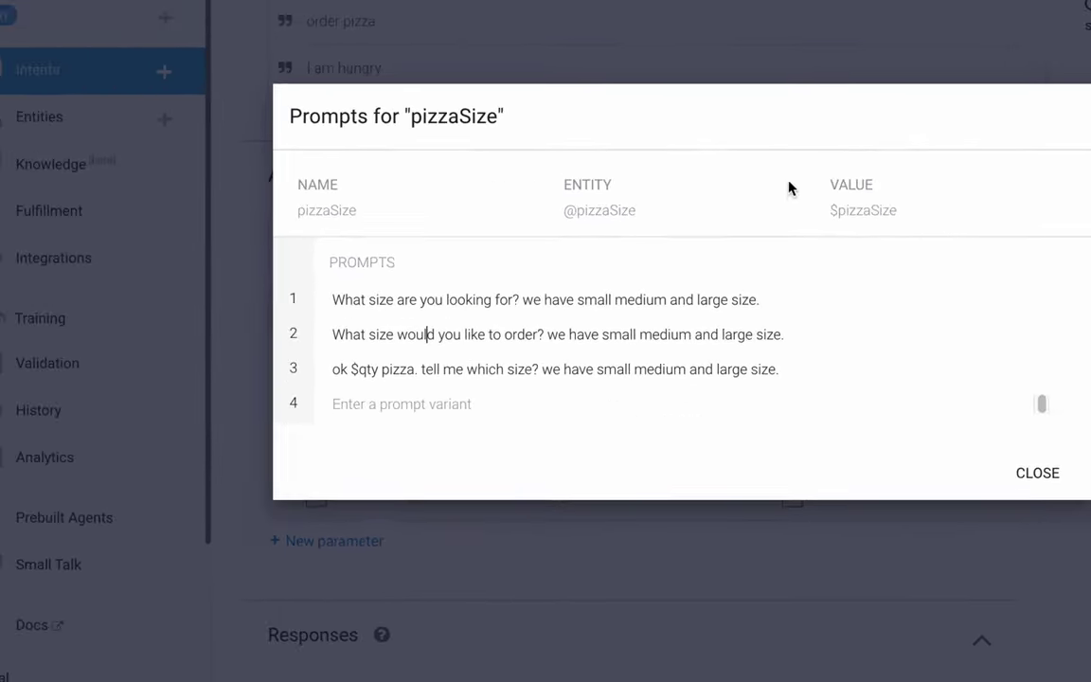
click(1051, 470)
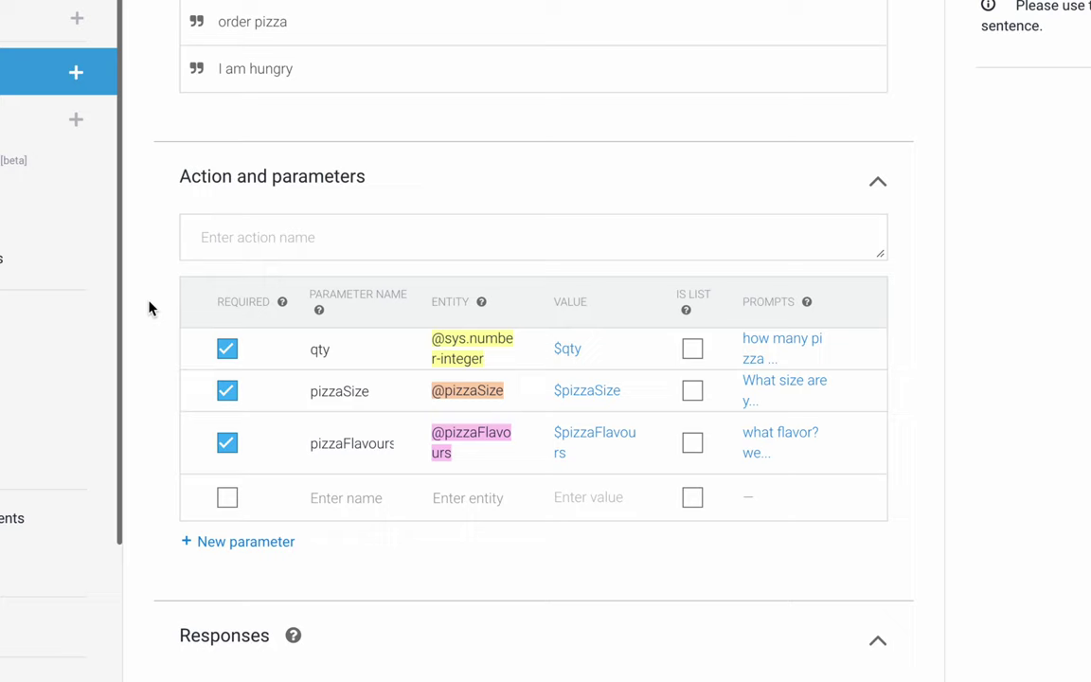
Open the prompts for the pizzaFlavours parameter and read the flavour question with its list of available options.
scroll(144, 377, down, 1)
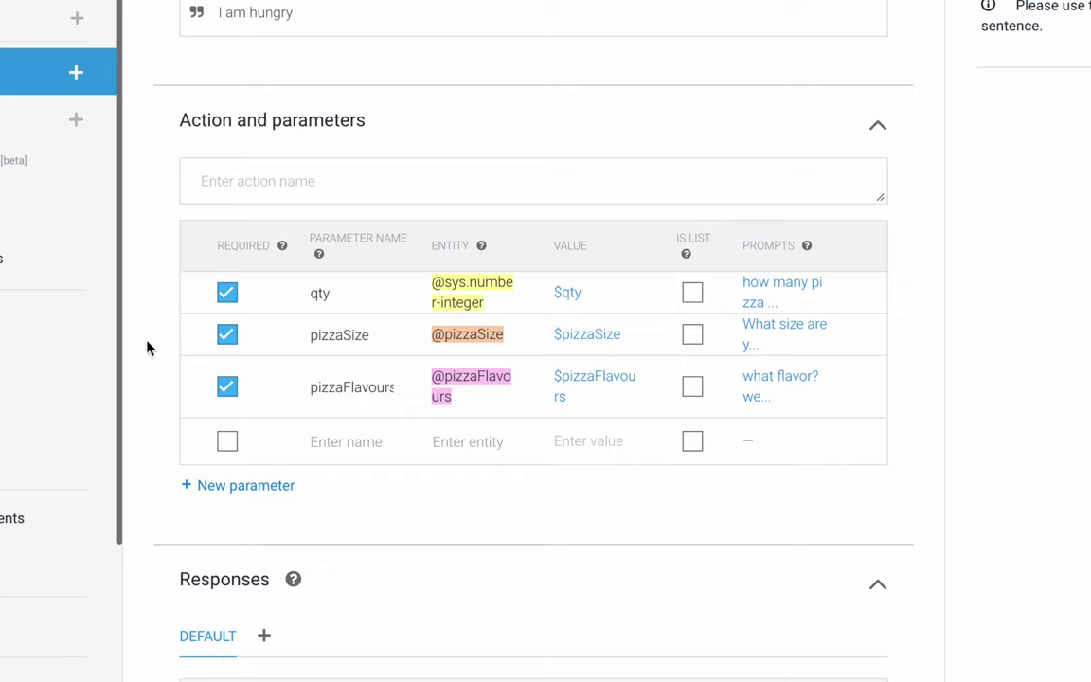
click(769, 385)
drag(245, 334, 627, 334)
click(662, 334)
triple_click(575, 336)
click(575, 336)
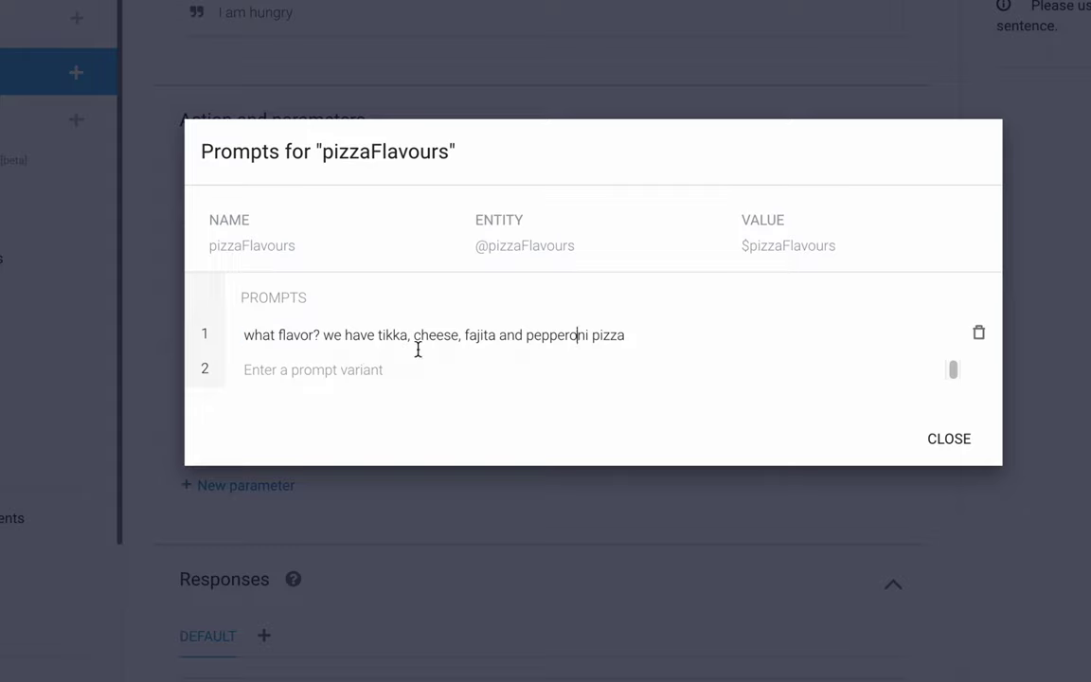
drag(345, 334, 658, 341)
click(657, 341)
drag(329, 336, 669, 342)
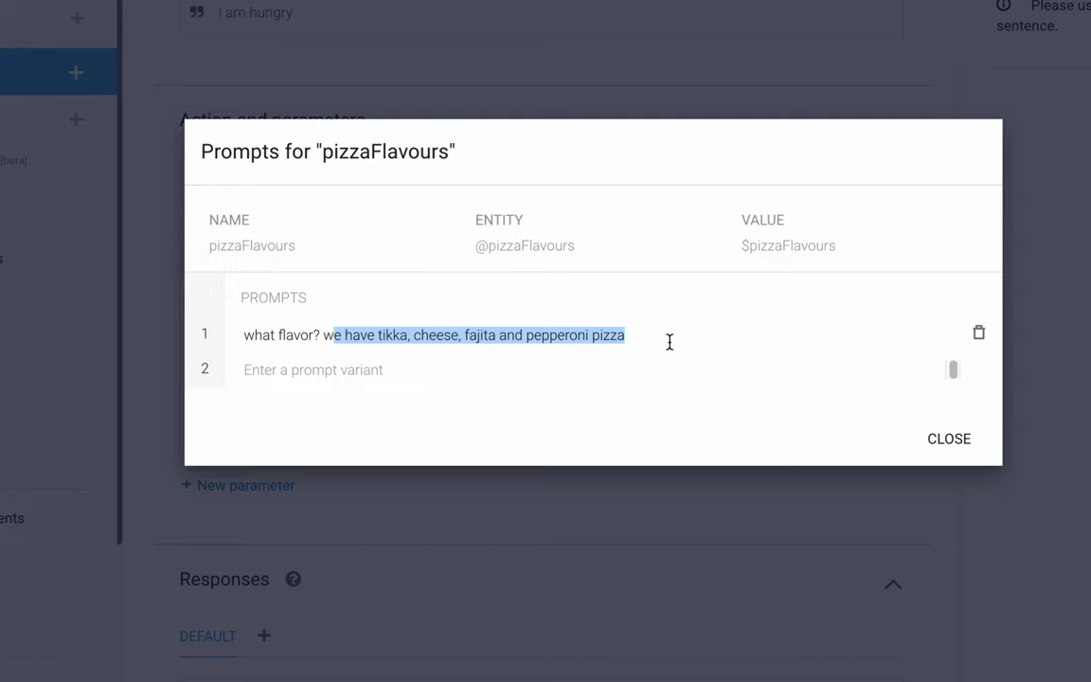
click(669, 342)
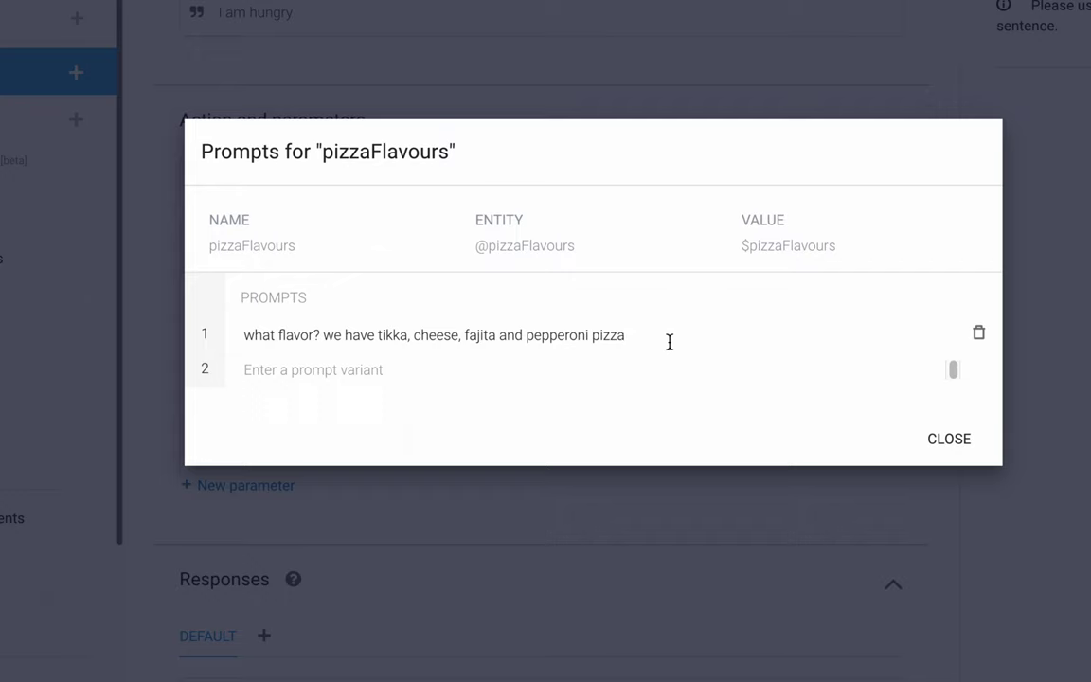